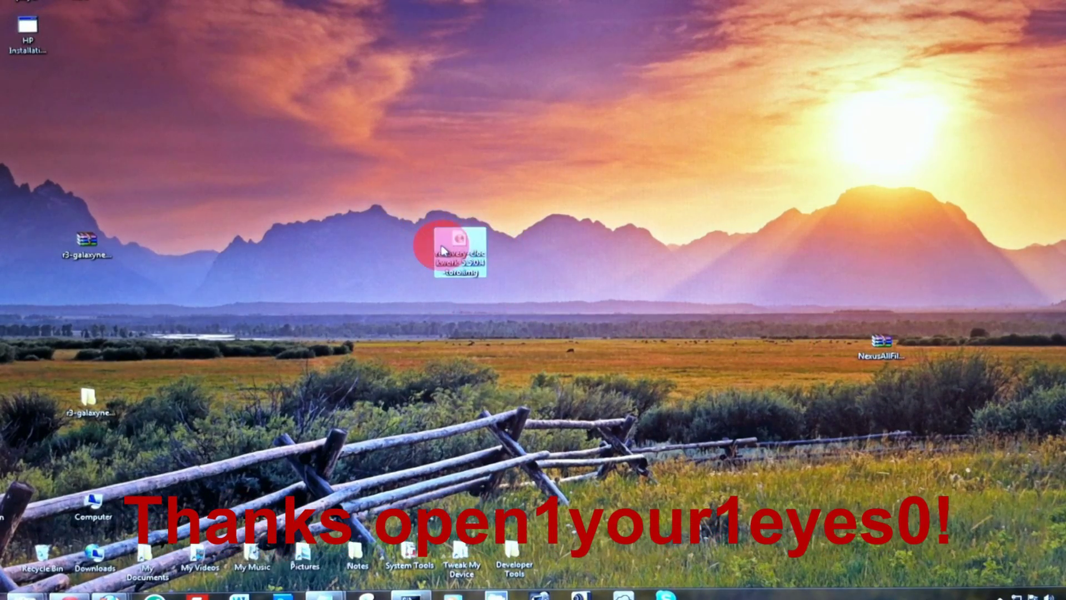
# - Cut recovery-clockwork-5.5.0.4-toro.img from the desktop and clear the selection
pyautogui.click(477, 245)
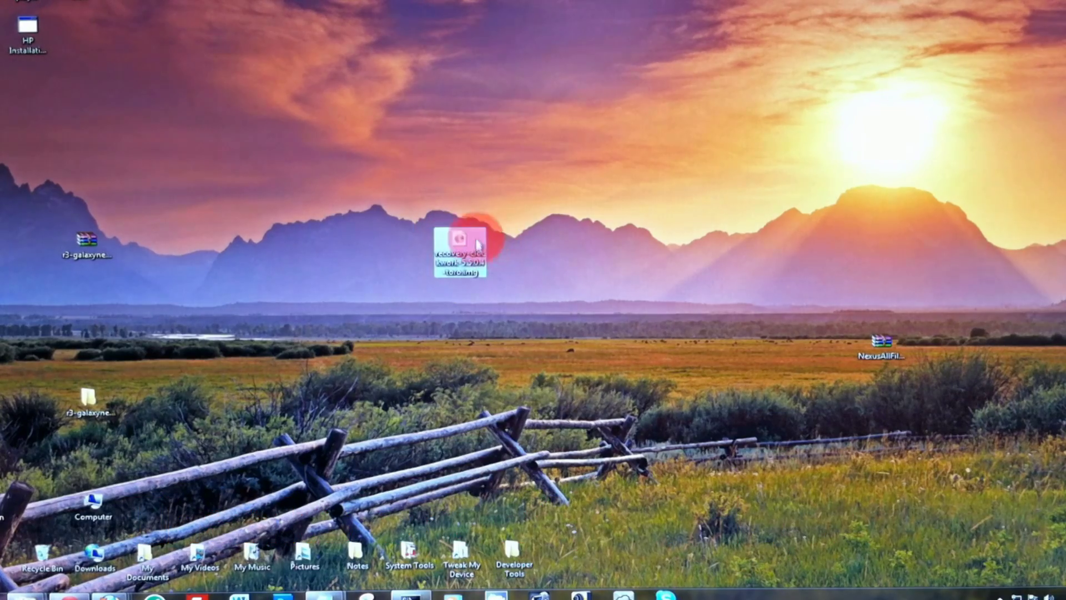
pyautogui.rightClick(463, 258)
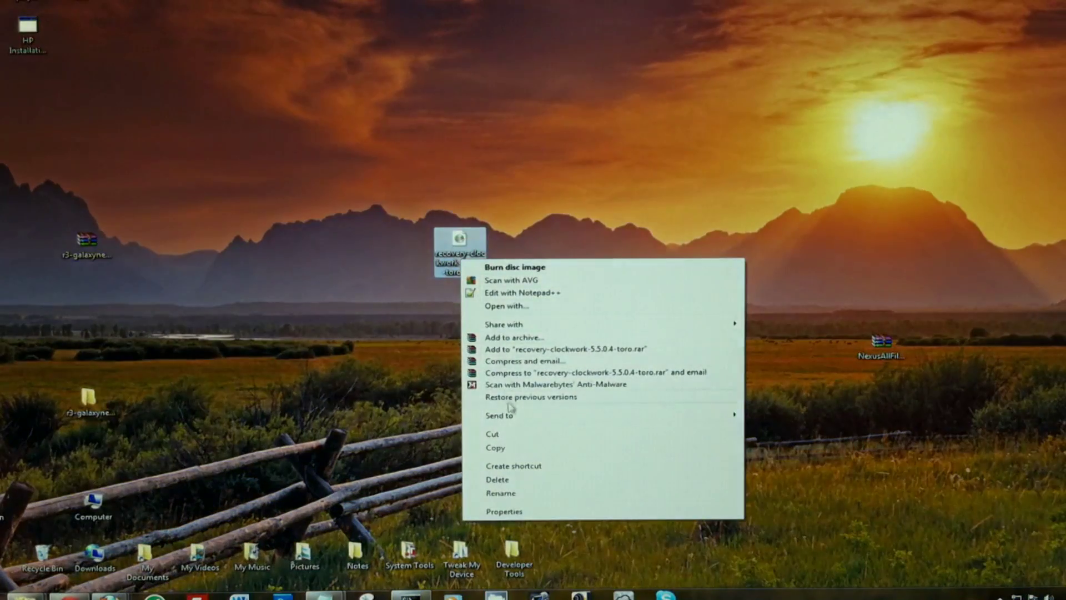
pyautogui.click(515, 436)
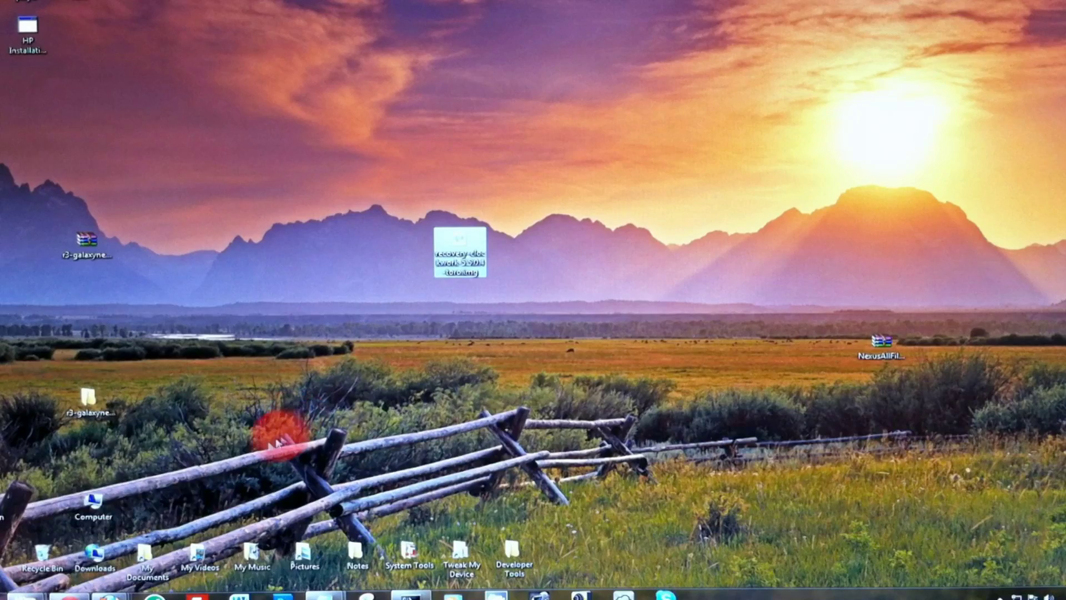
pyautogui.click(96, 509)
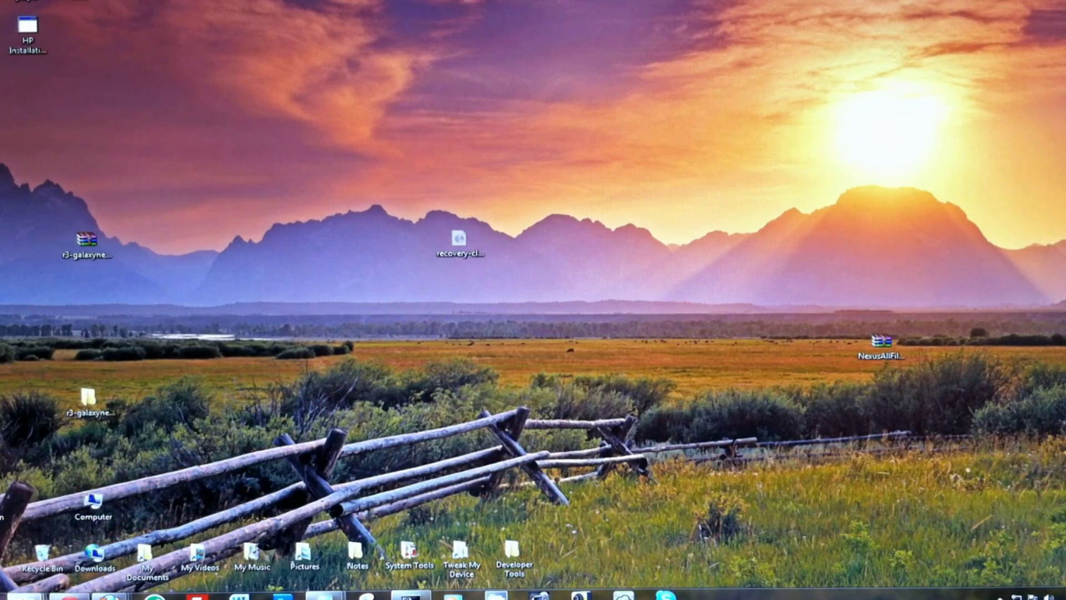
# - Delete recovery-clockwork-5.5.0.2-maguro.img from the root of WIN7 (C:)
pyautogui.press('Return')
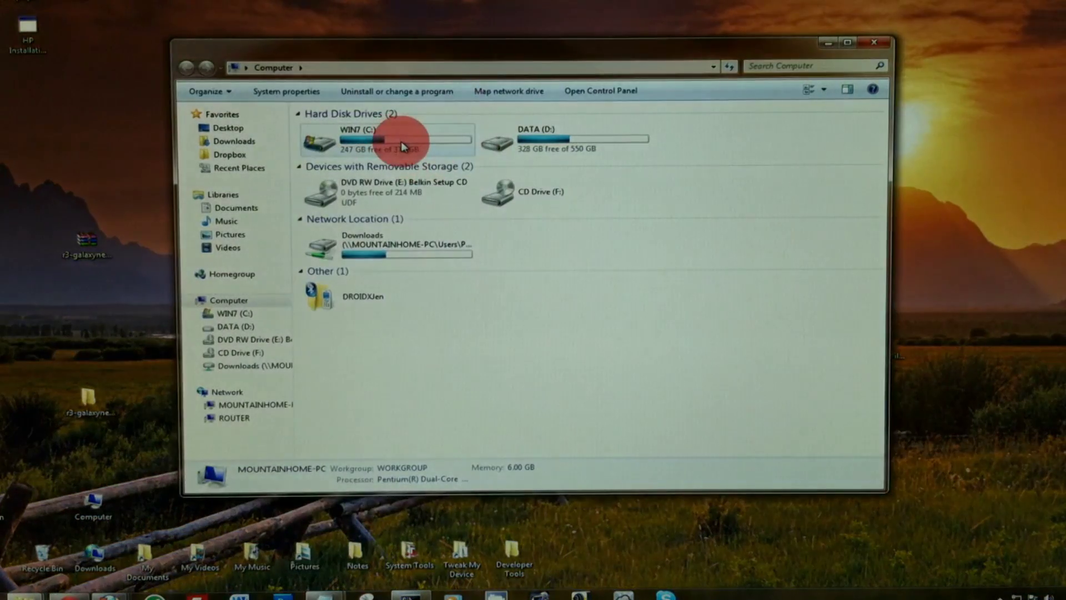
pyautogui.doubleClick(402, 147)
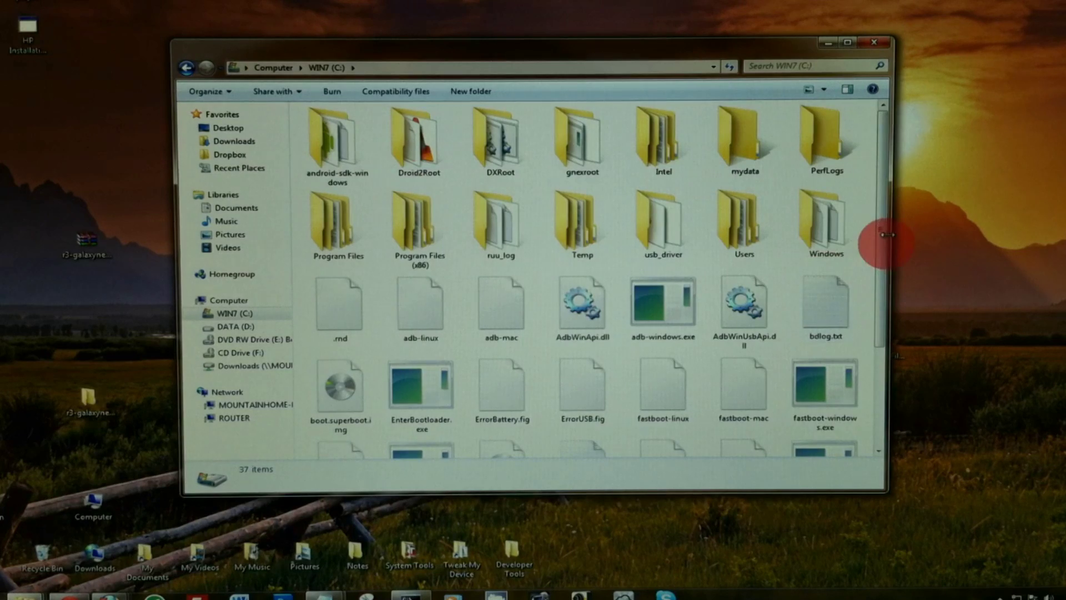
pyautogui.moveTo(891, 242); pyautogui.dragTo(886, 352)
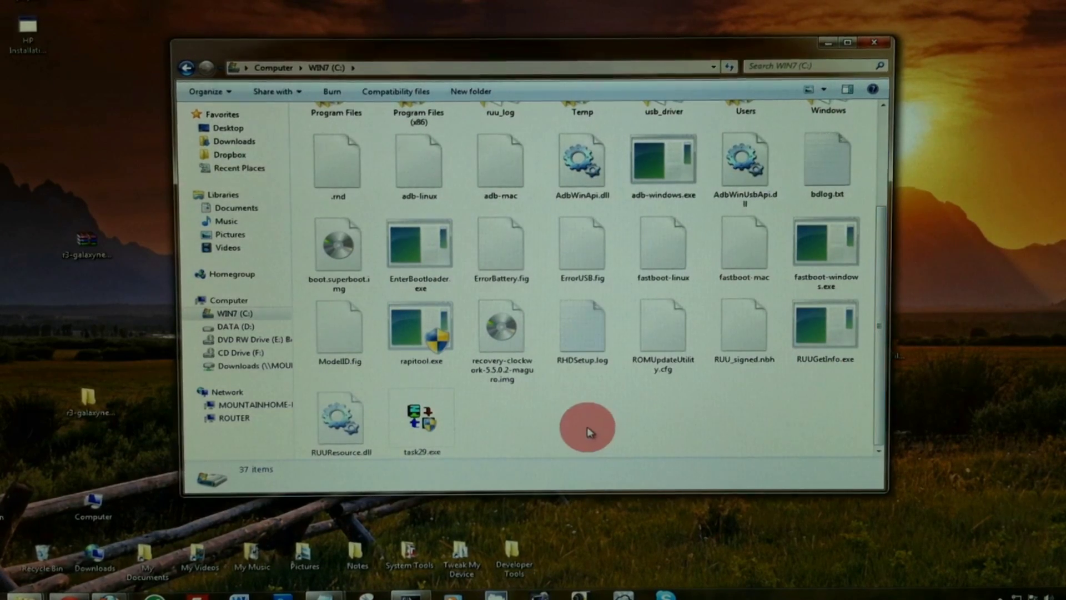
pyautogui.moveTo(502, 338)
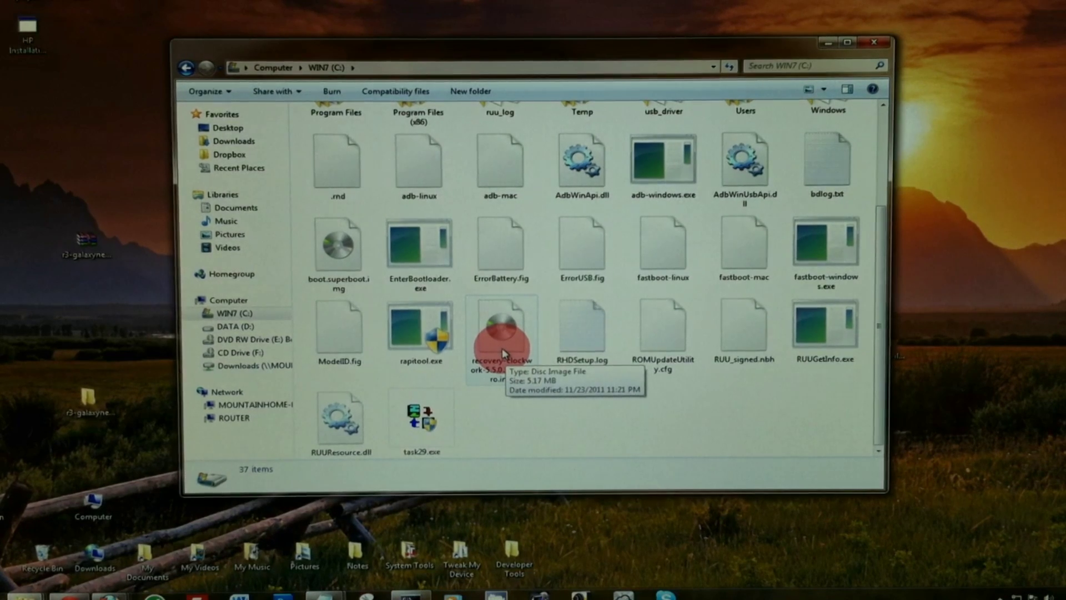
pyautogui.click(504, 355)
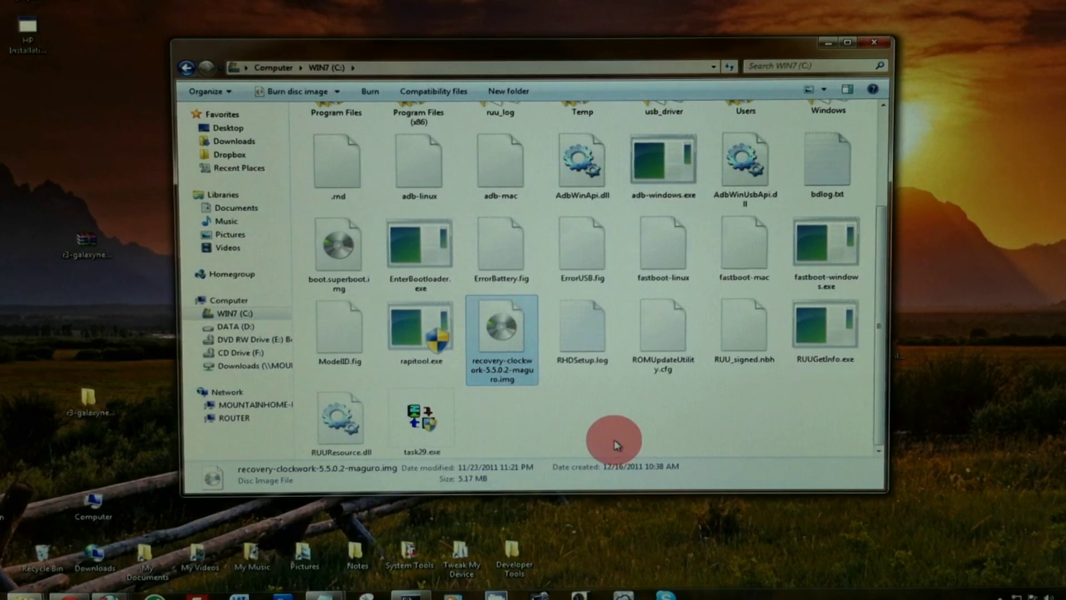
pyautogui.press('Delete')
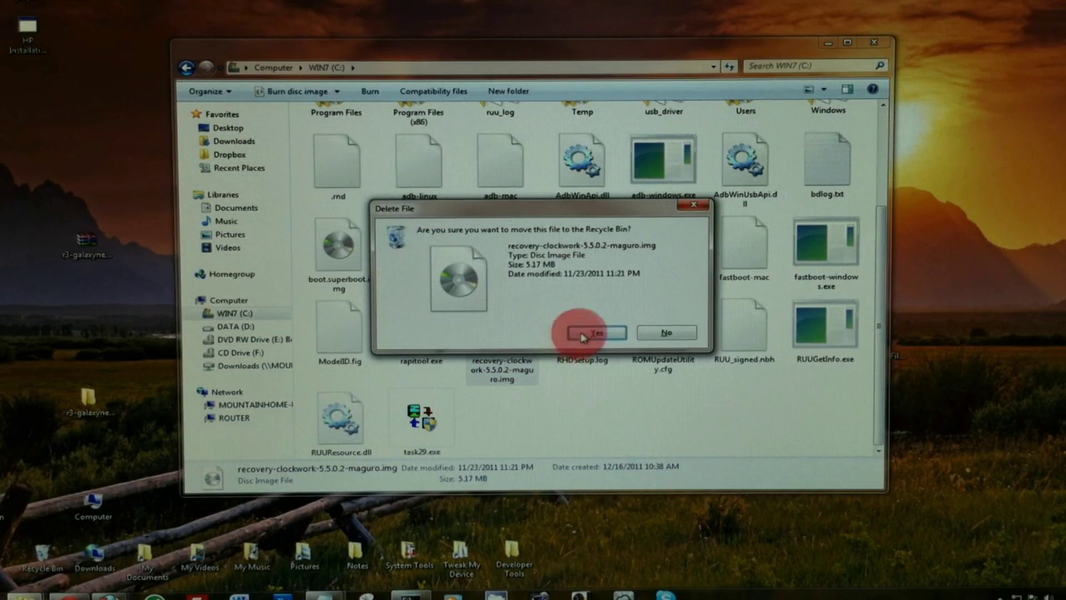
pyautogui.click(595, 332)
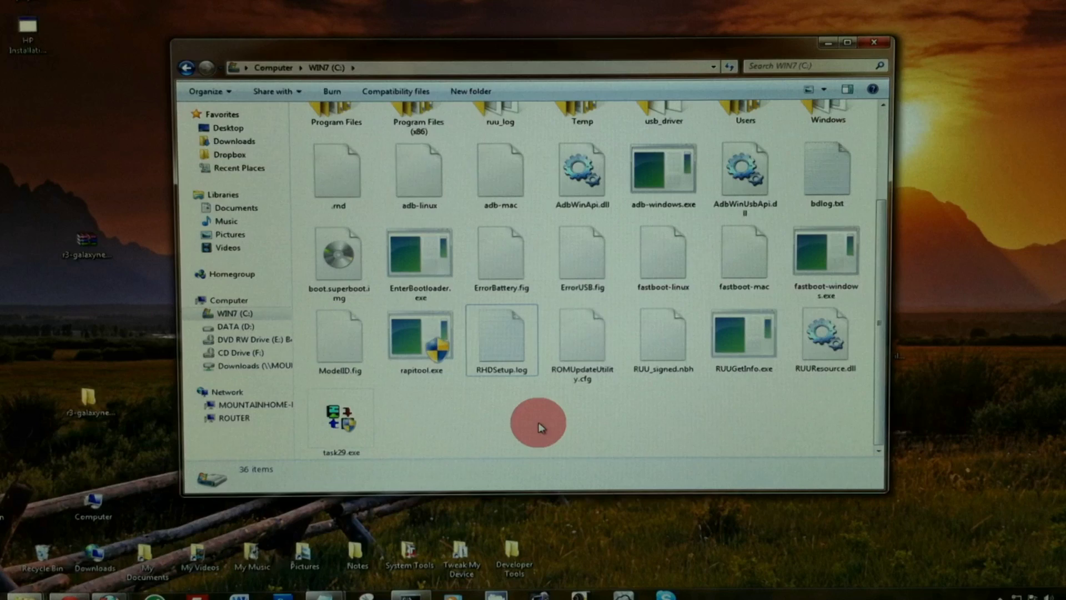
# - Paste the 5.5.0.4 toro image into C:, granting admin permission, and close the window
pyautogui.rightClick(539, 427)
pyautogui.click(592, 320)
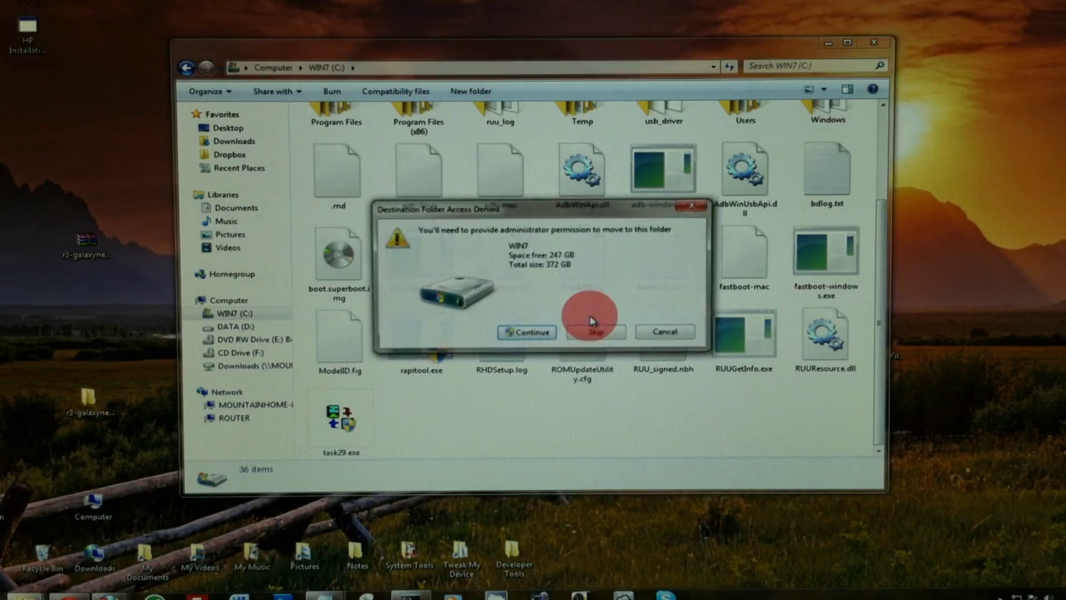
pyautogui.click(532, 337)
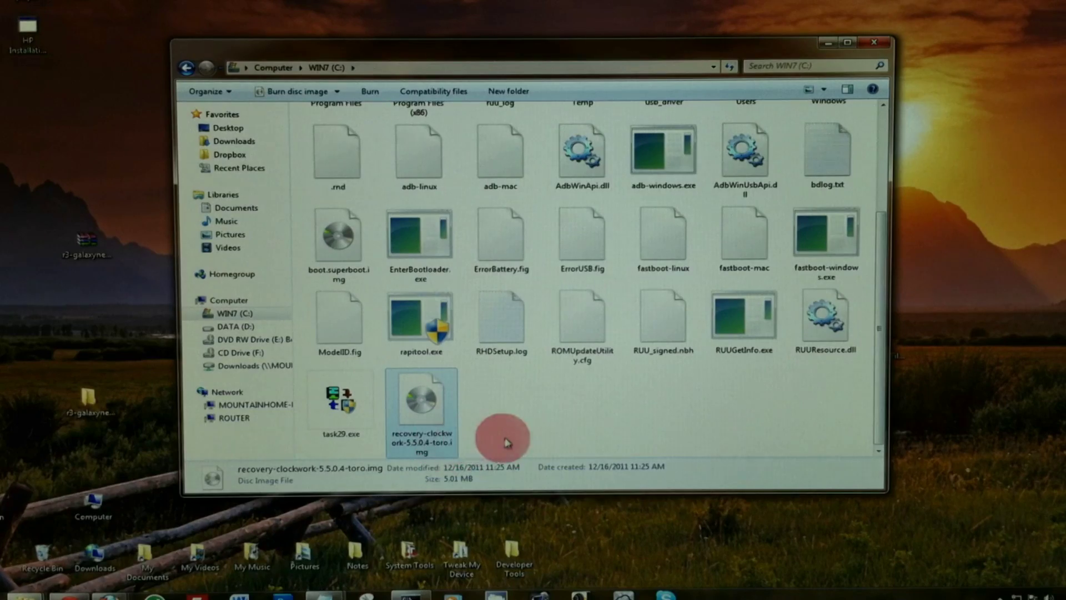
pyautogui.click(529, 434)
pyautogui.click(883, 48)
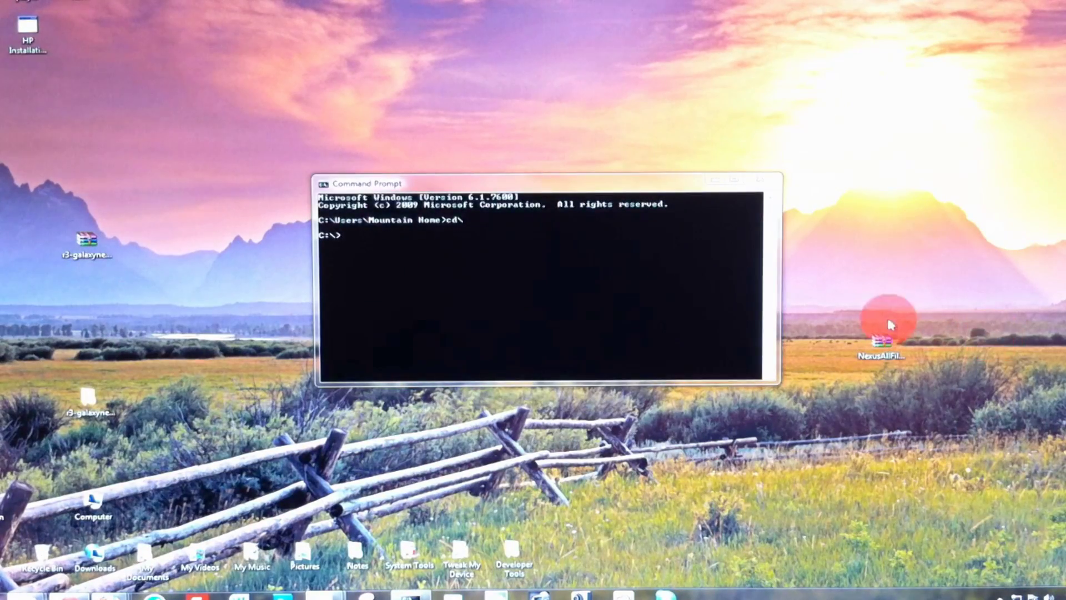
# - Run 'fastboot-windows.exe flash recovery recovery-clockwork-5.5.0.4-toro.img' in Command Prompt
pyautogui.click(396, 238)
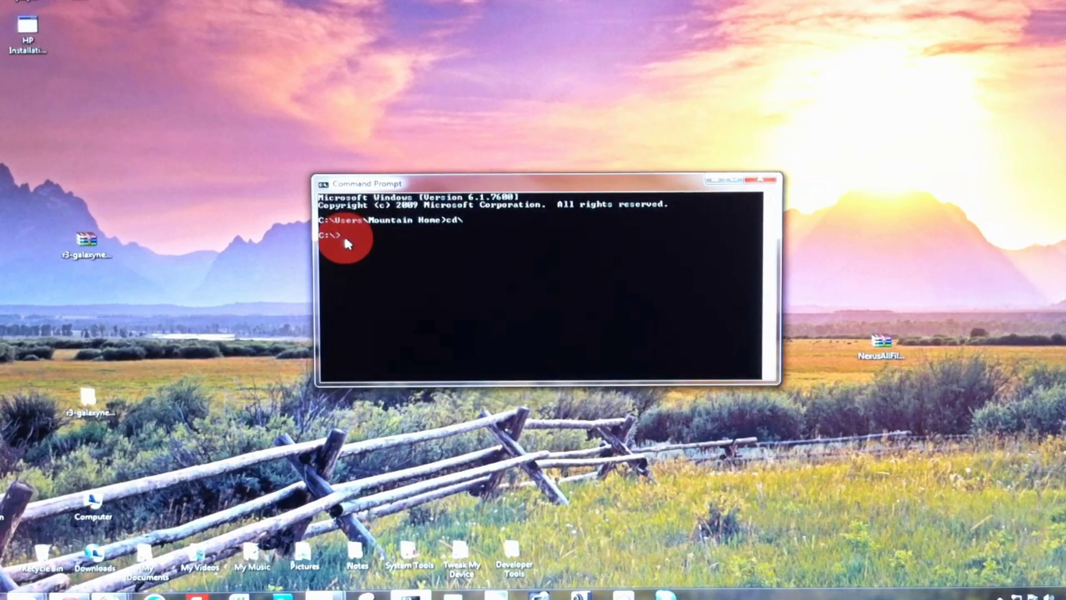
pyautogui.write('fastbo')
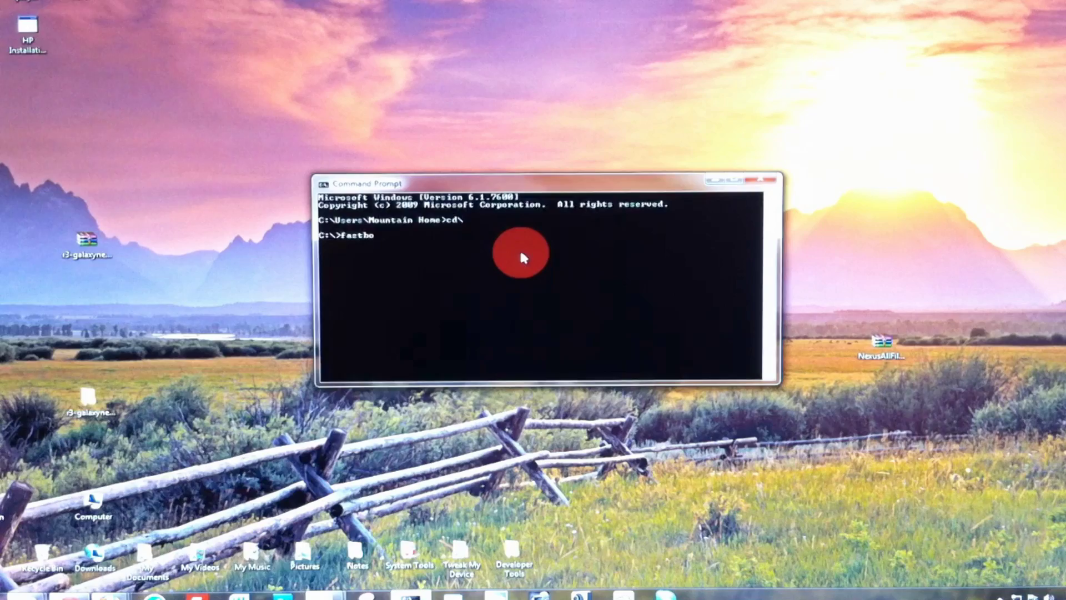
pyautogui.write('ot-w')
pyautogui.write('indows.ex')
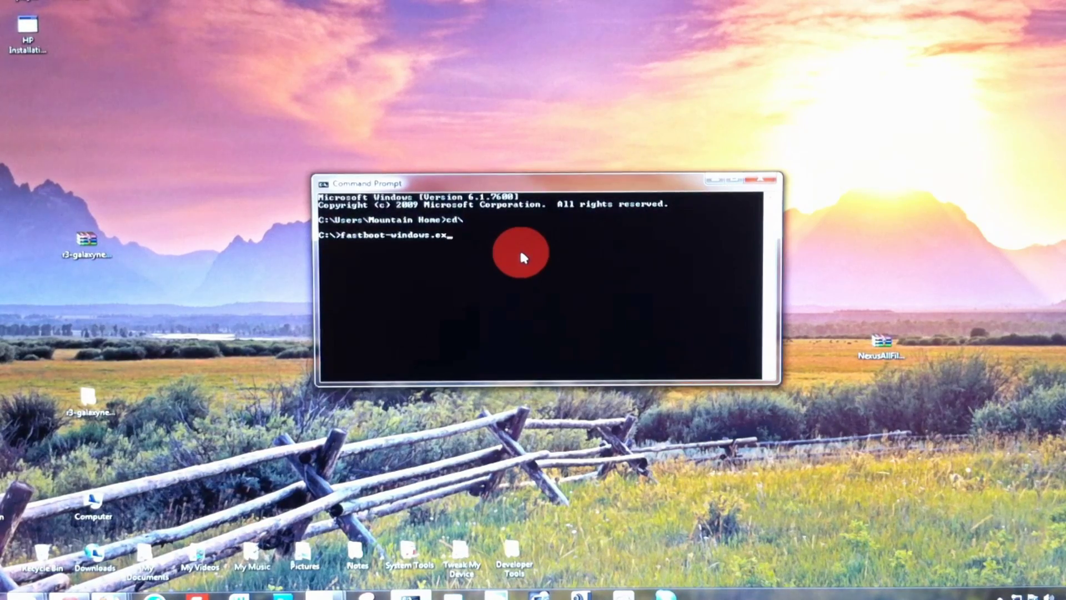
pyautogui.write('e fla')
pyautogui.write('sh')
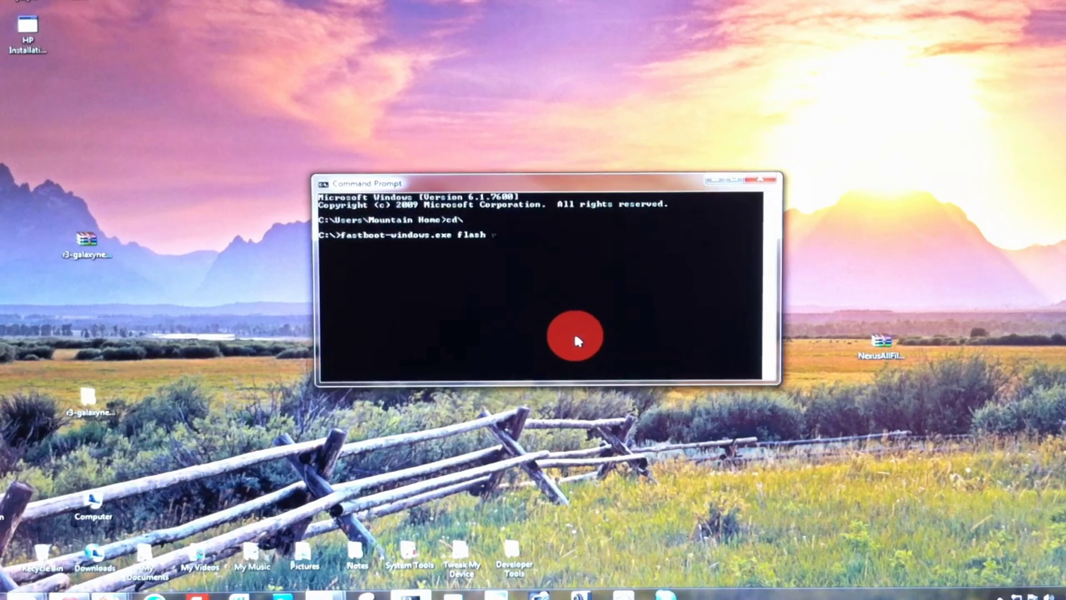
pyautogui.write(' recovery')
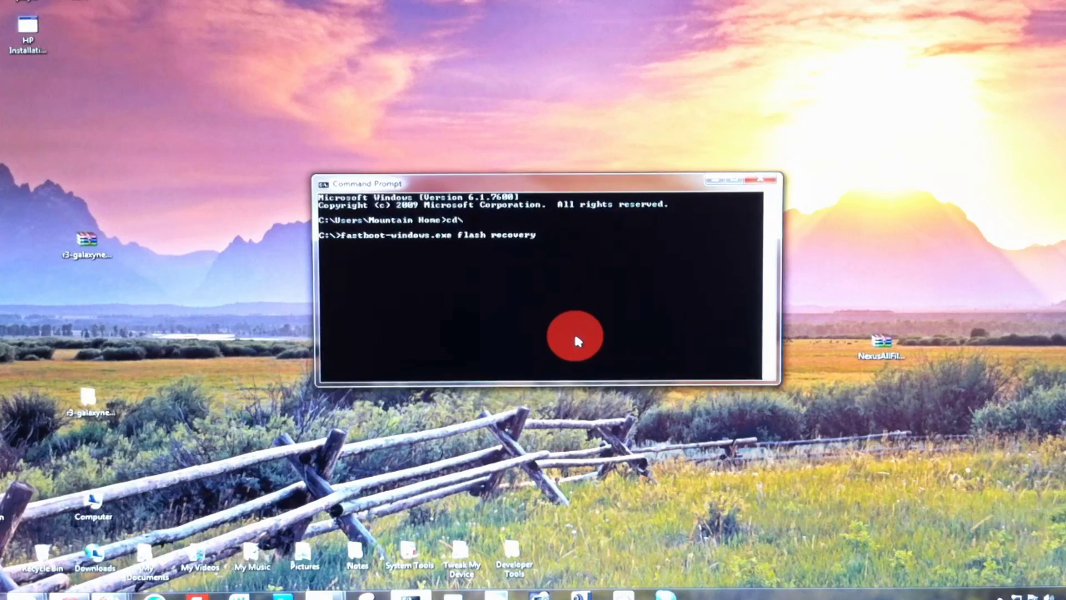
pyautogui.write(' re')
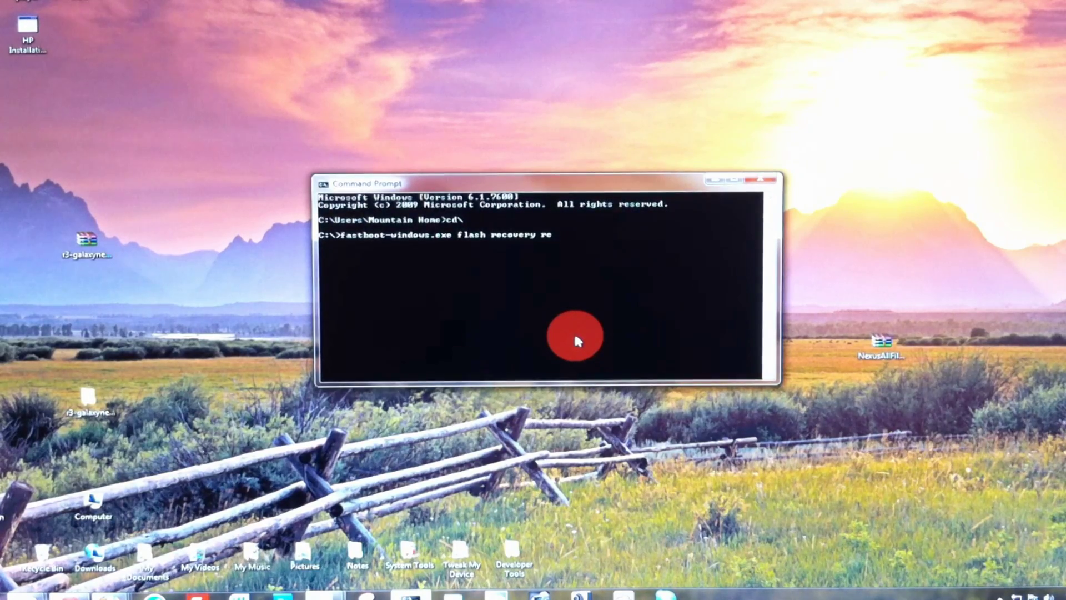
pyautogui.write('covery')
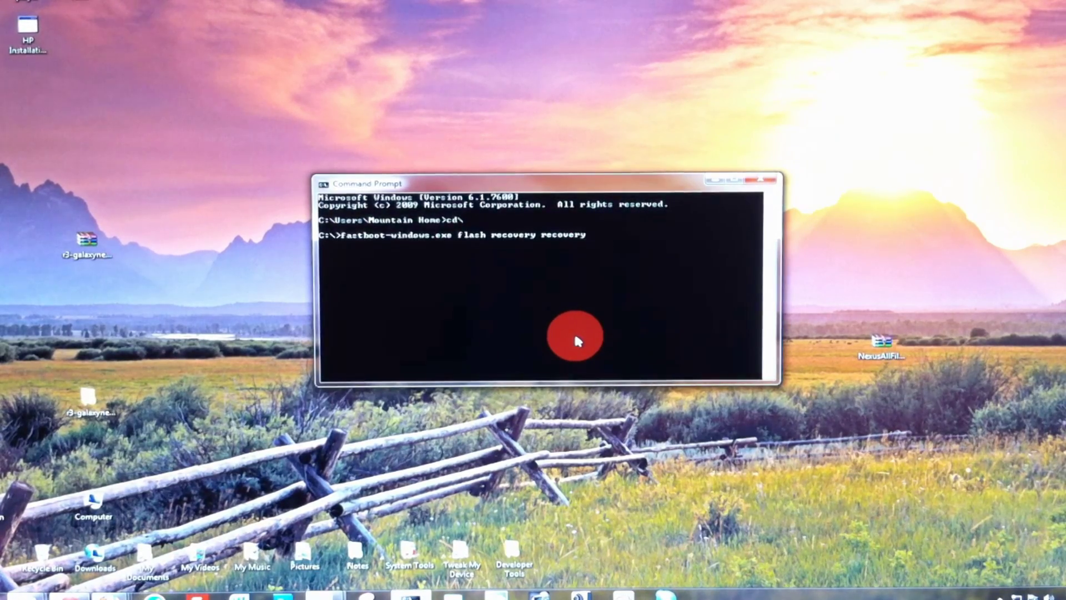
pyautogui.write('-clock')
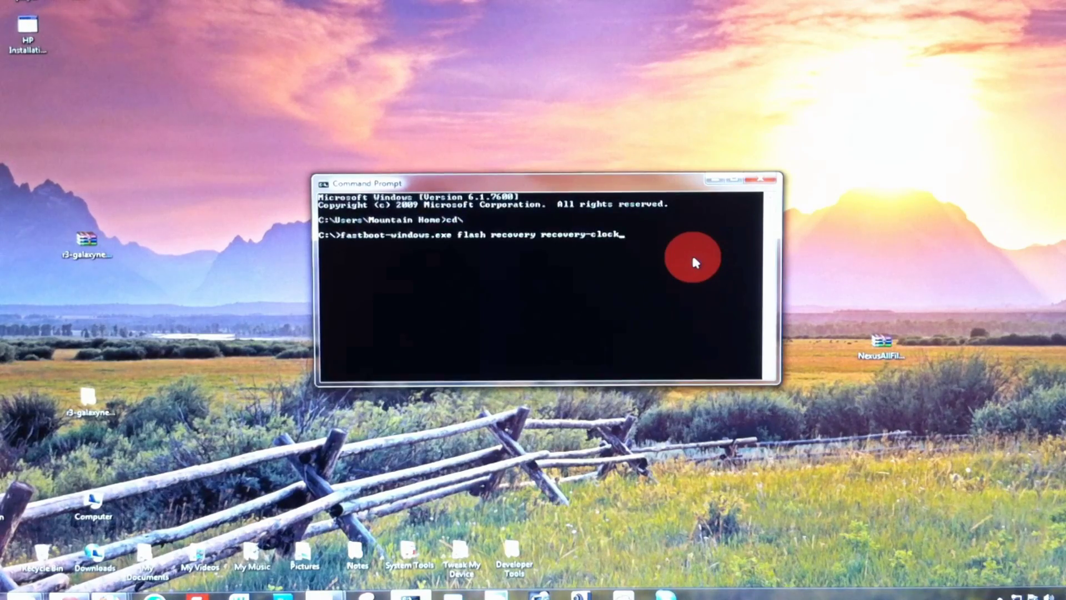
pyautogui.write('work-')
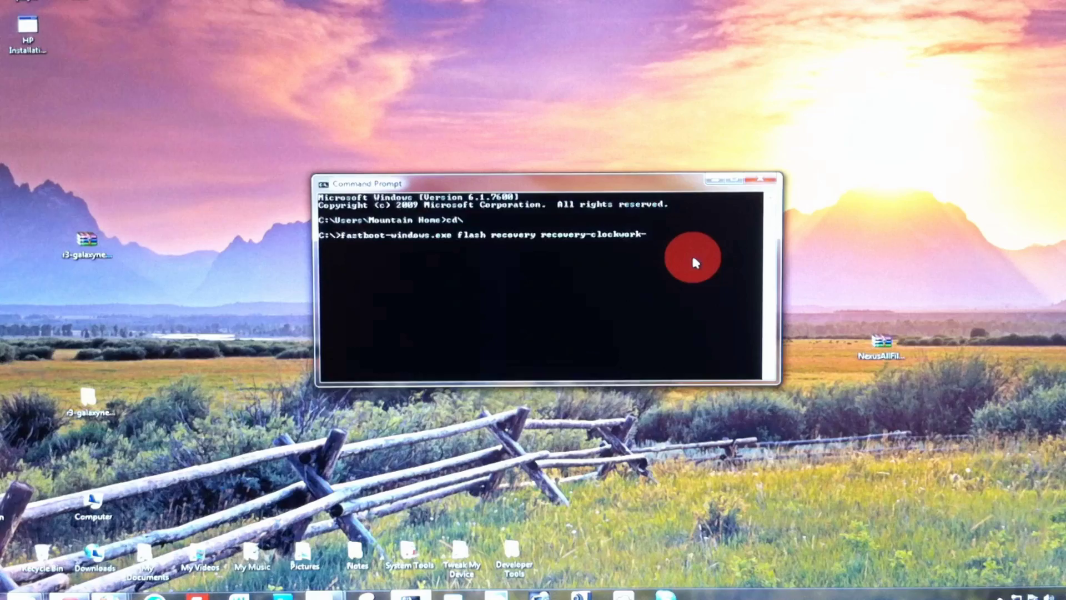
pyautogui.write('5.5')
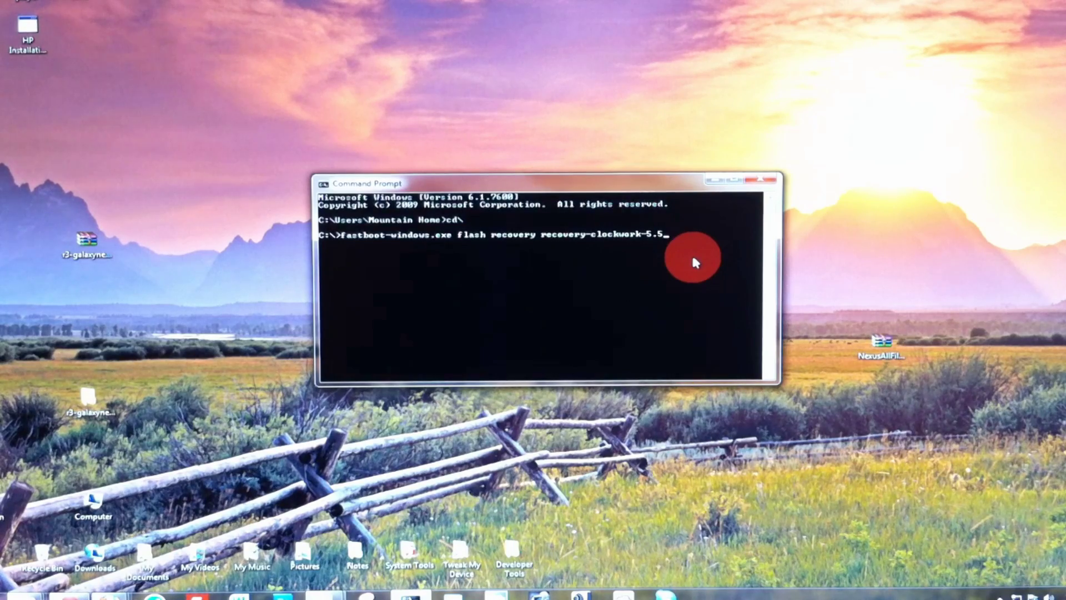
pyautogui.write('.0')
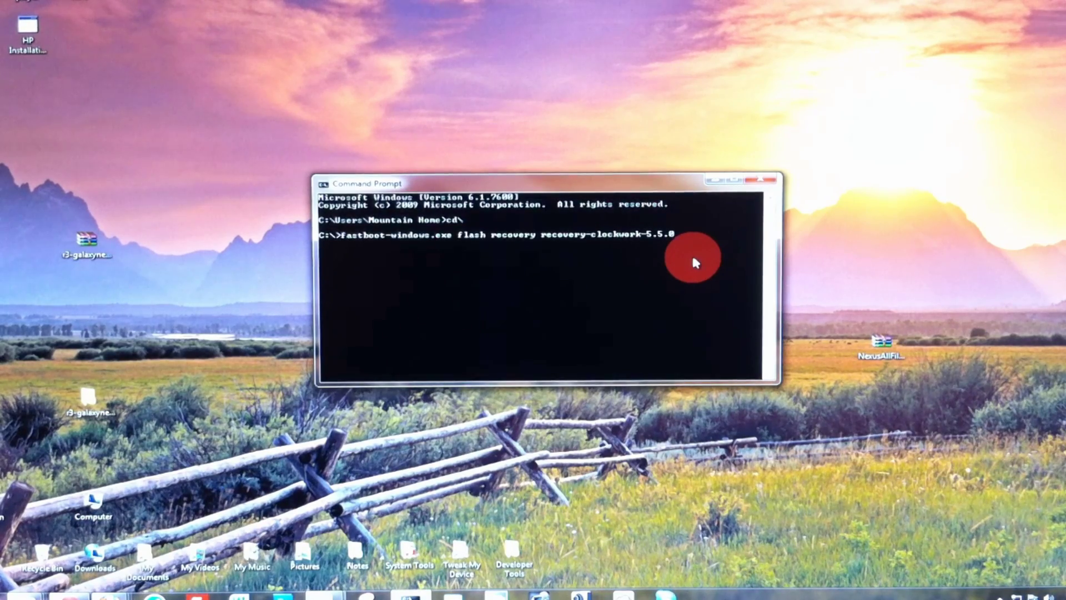
pyautogui.write('.4')
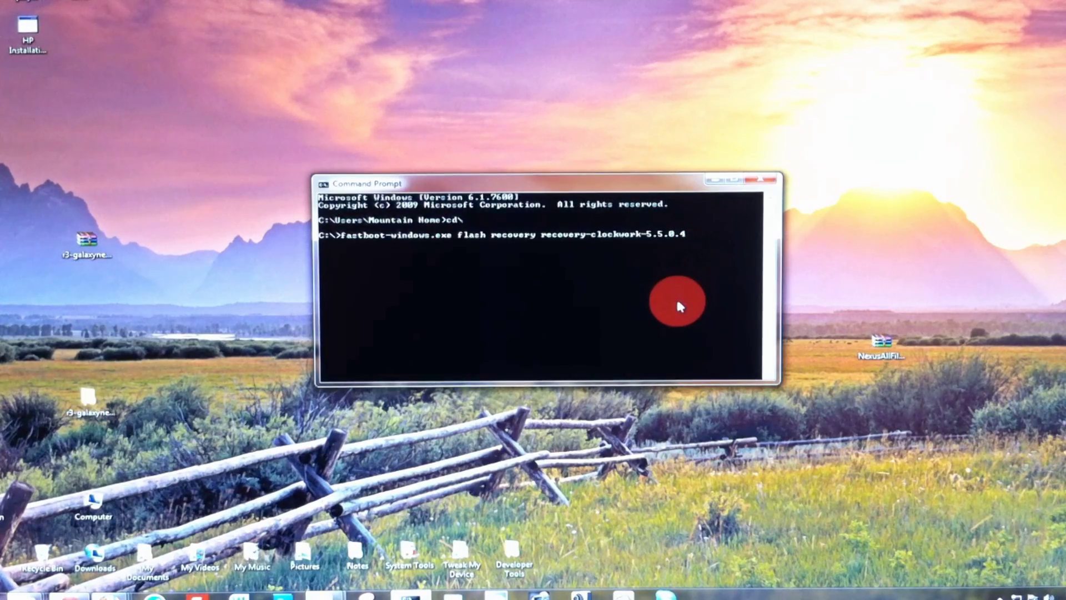
pyautogui.write('-')
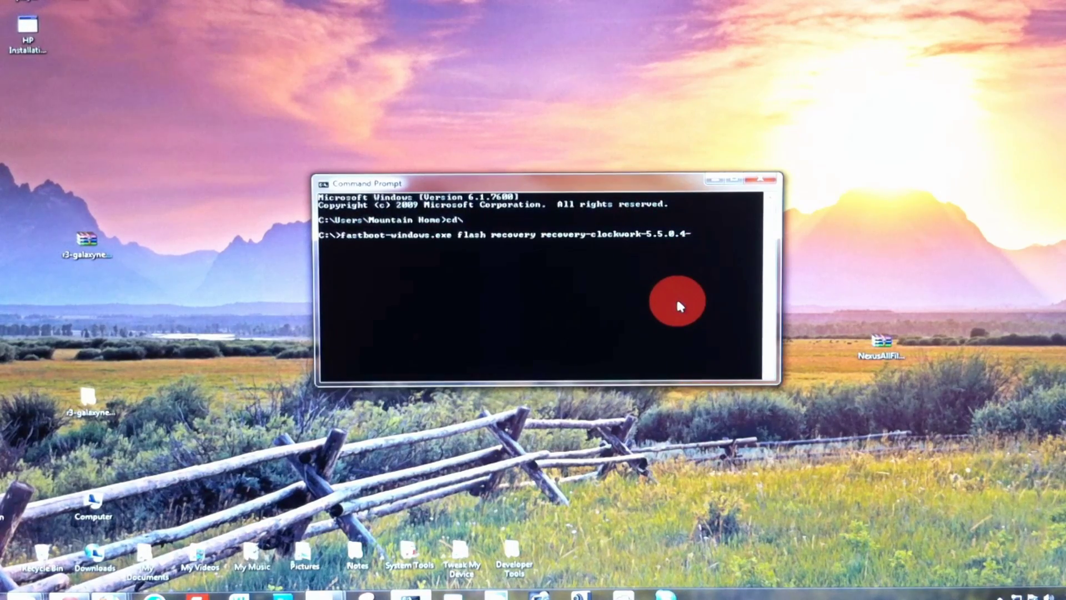
pyautogui.write('toro.')
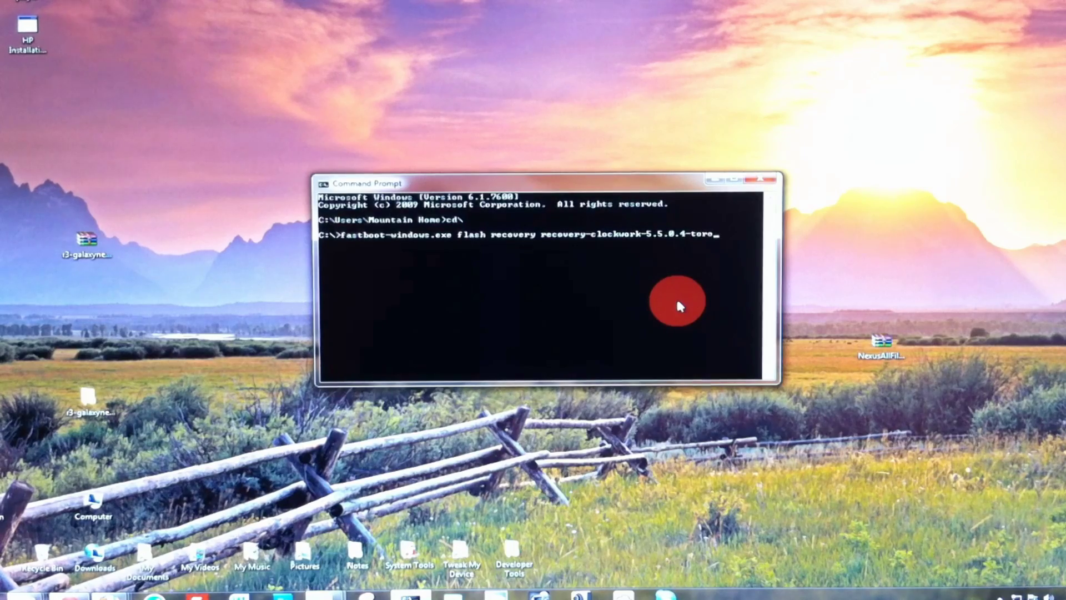
pyautogui.write('img')
pyautogui.press('Return')
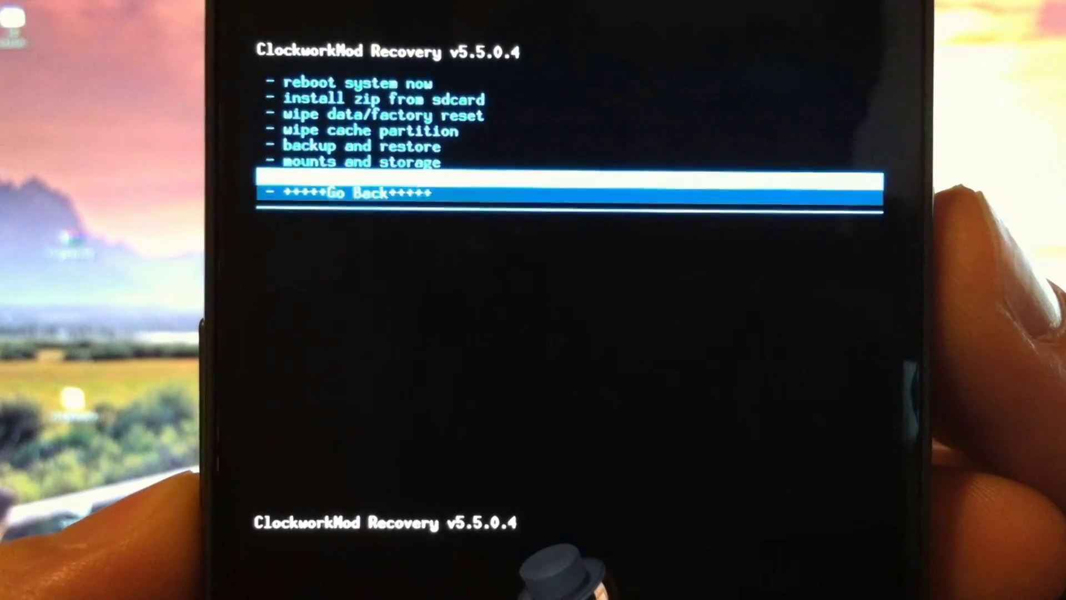
# - Select 'backup and restore', then 'backup' to start the Nandroid backup
pyautogui.press('Up')
pyautogui.press('Up')
pyautogui.press('Up')
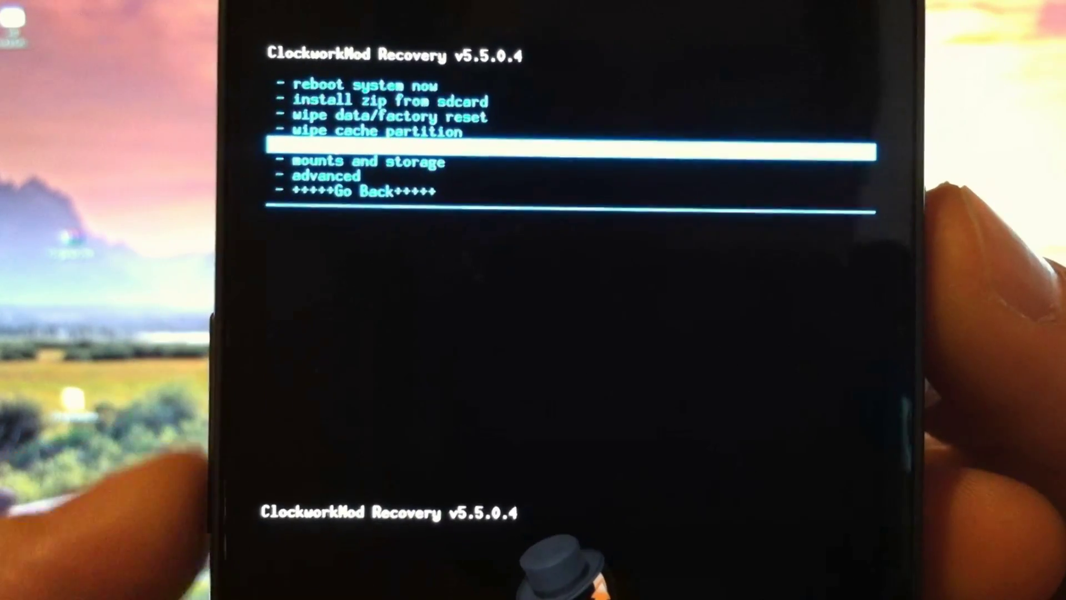
pyautogui.press('Return')
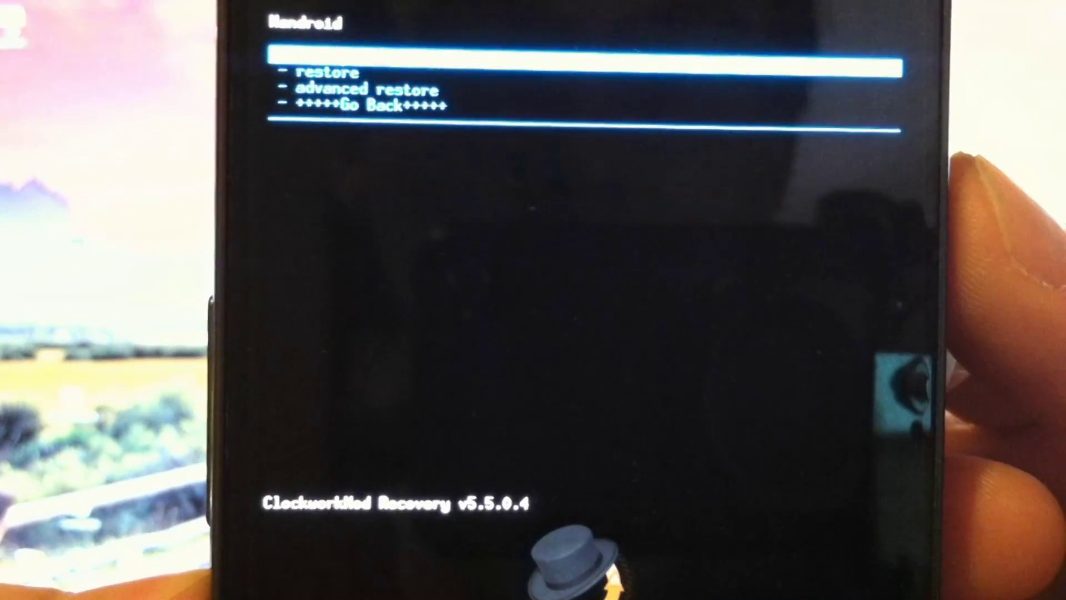
pyautogui.press('Return')
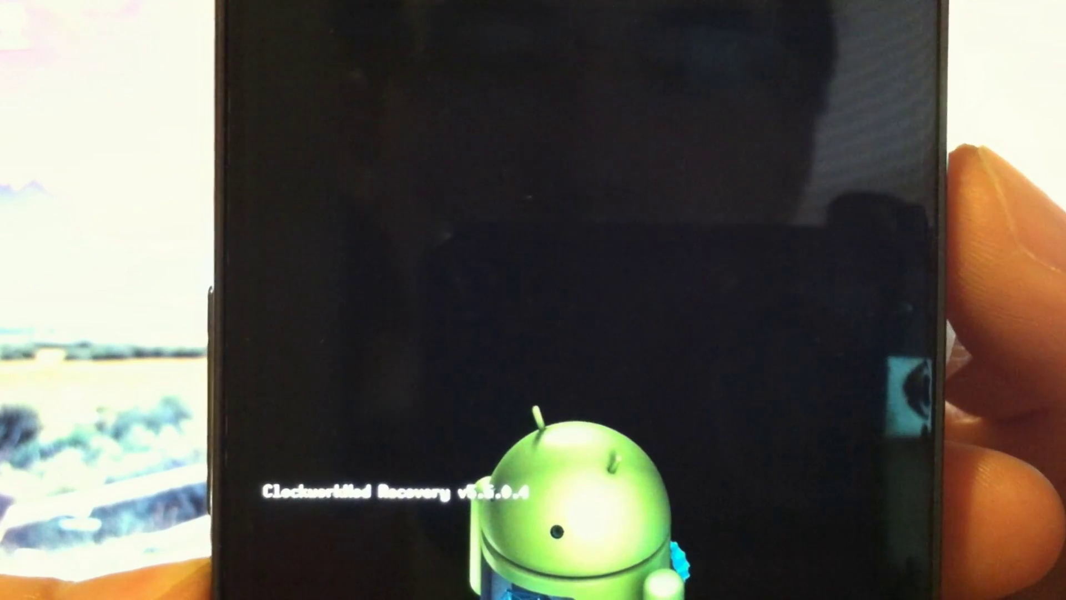